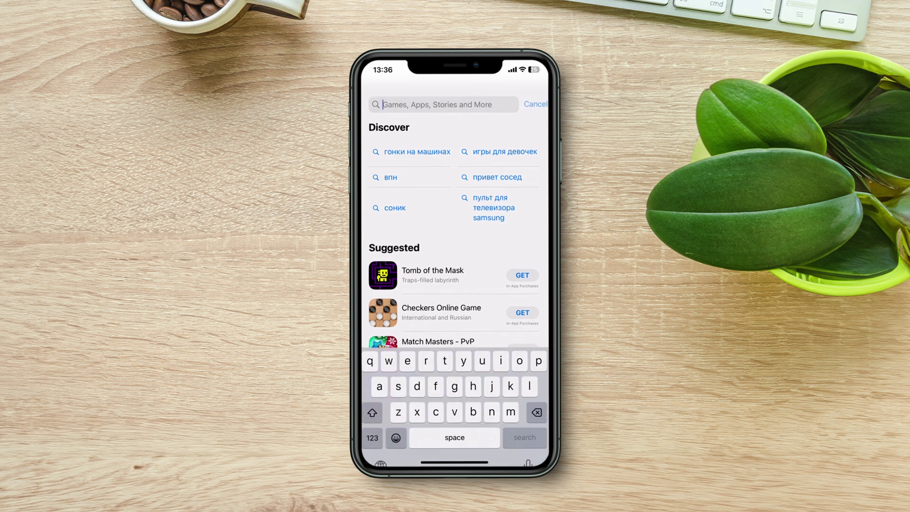
Step: Search the App Store for 'terneo' and start downloading the app
type("terneo")
key("Return")
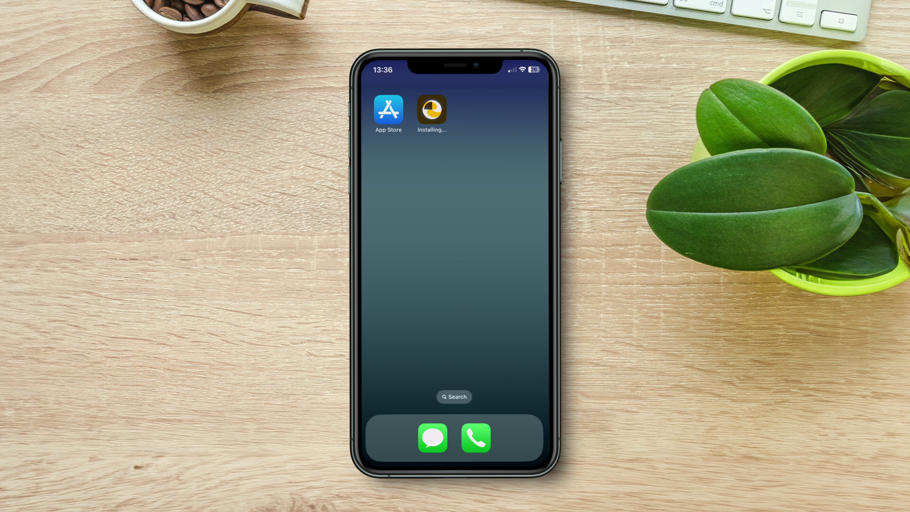
key("Return")
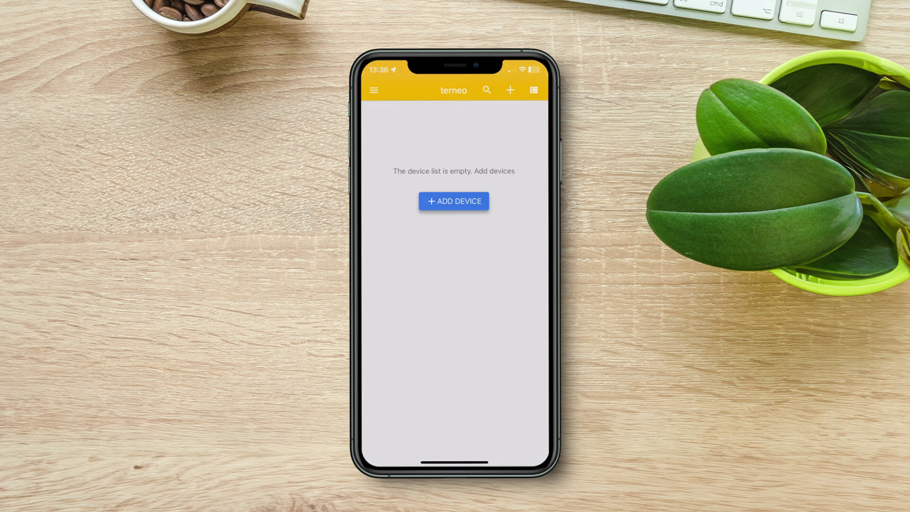
Step: Start adding a thermostat on the Home Wi-Fi network and enter its password
left_click(454, 201)
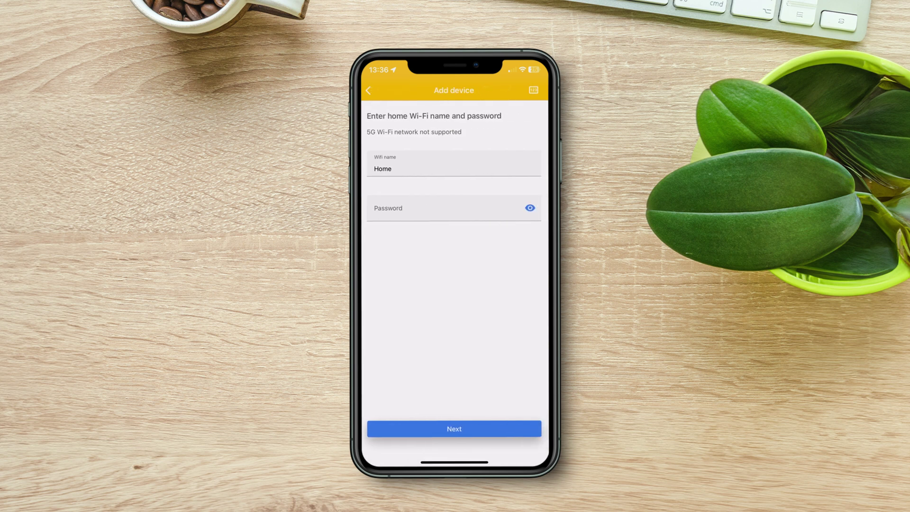
left_click(445, 208)
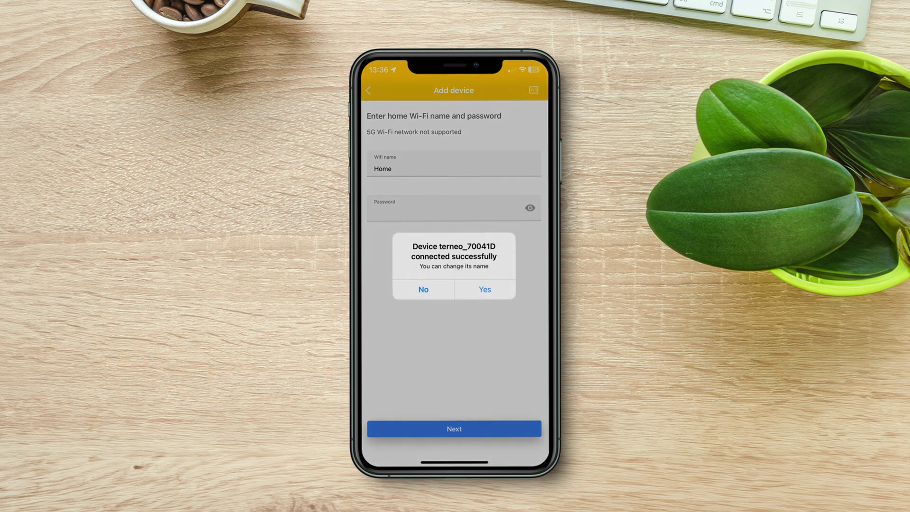
Step: Rename the newly connected thermostat to Kitchen
left_click(485, 289)
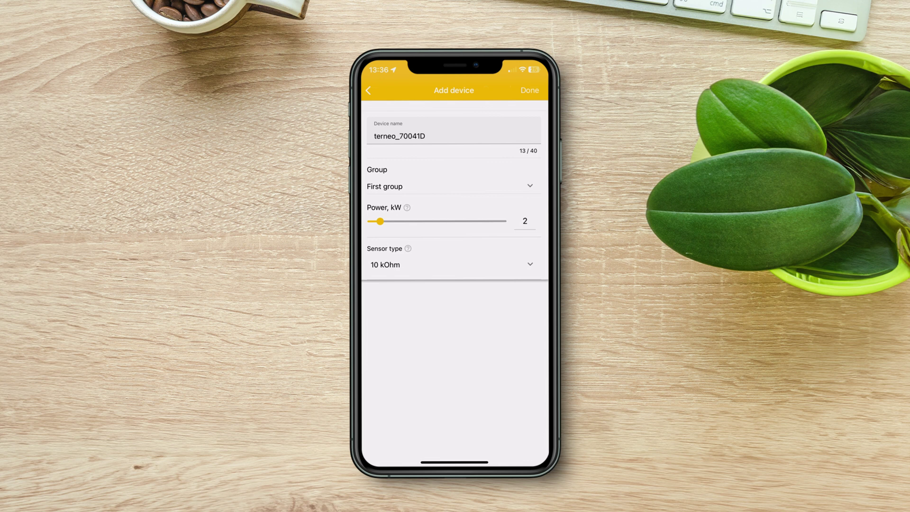
key("BackSpace")
key("BackSpace")
key("BackSpace")
key("BackSpace")
key("BackSpace")
type("Kitchen")
key("Return")
Step: Set the heating power to 0,5 kW and keep the 10 kOhm sensor type
left_click(525, 221)
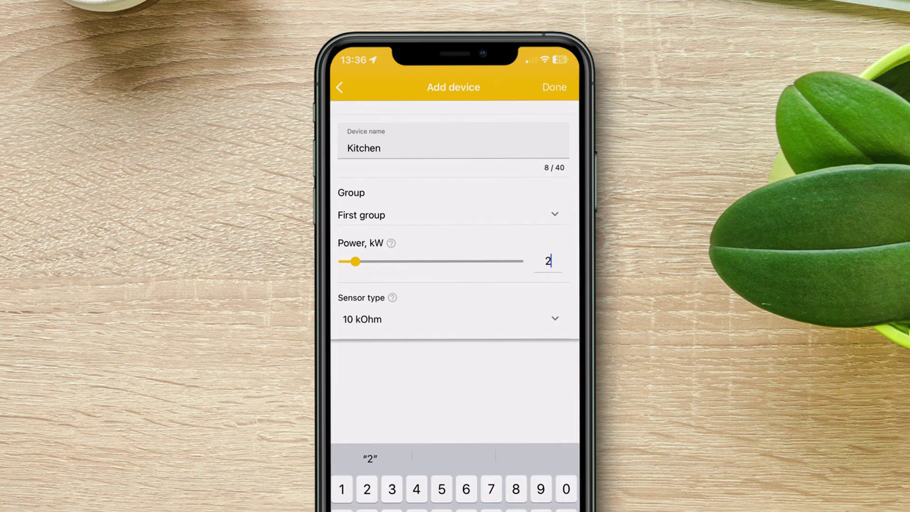
key("BackSpace")
type("0")
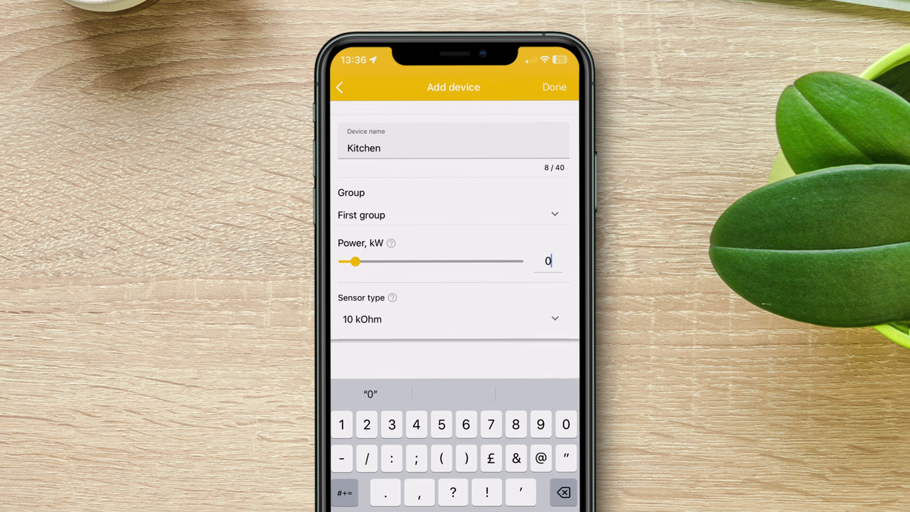
type(",5")
key("Return")
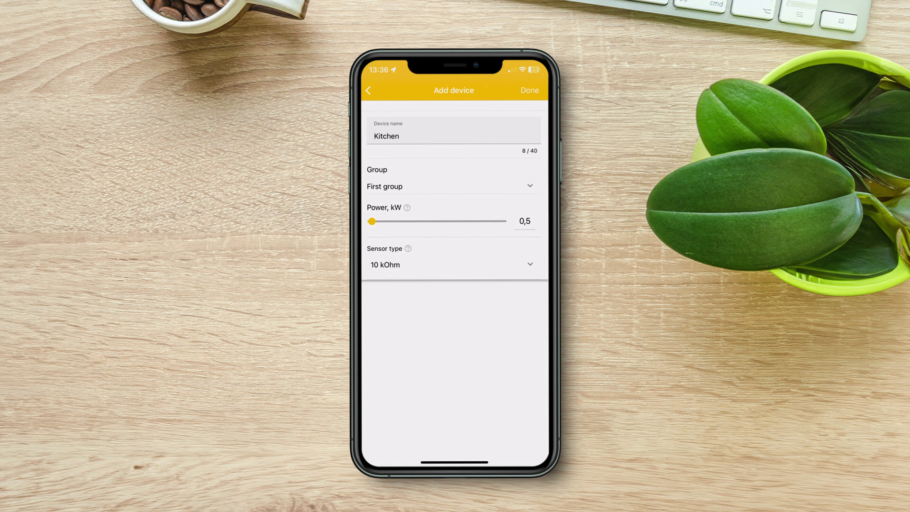
scroll(455, 422, "up", 1)
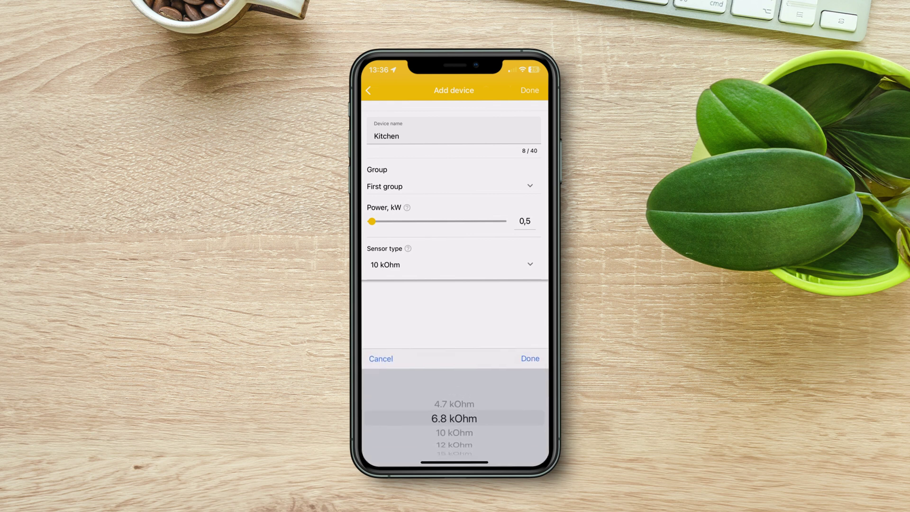
scroll(454, 422, "down", 3)
scroll(455, 421, "up", 2)
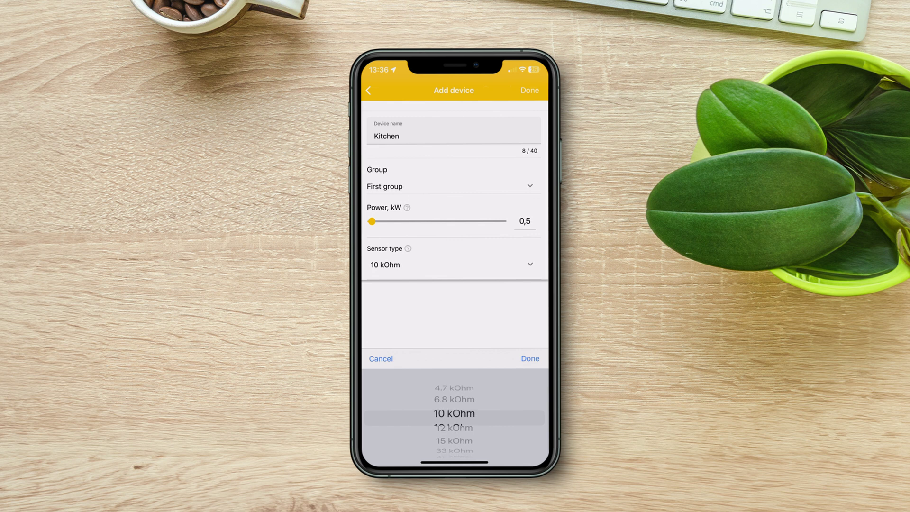
left_click(530, 358)
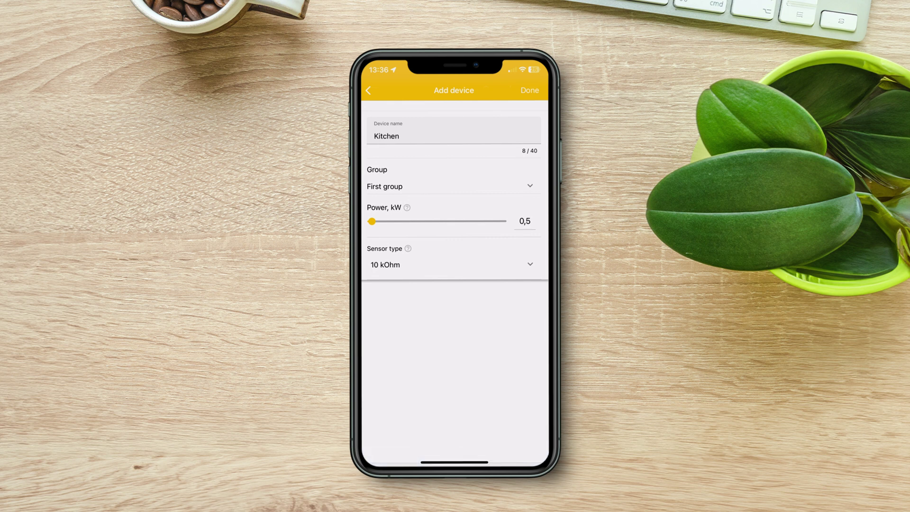
Step: Save the Kitchen thermostat and set First group's one-zone electricity price to 2,64 UAH
left_click(529, 90)
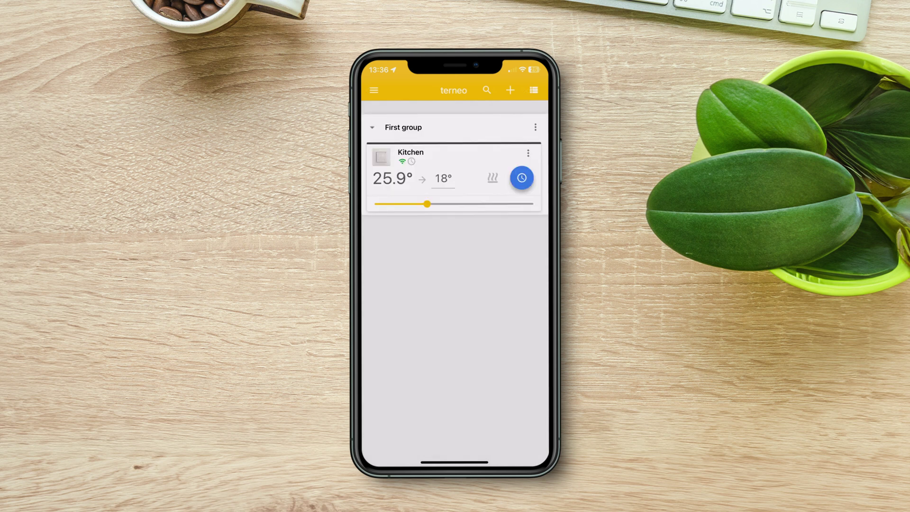
left_click(535, 127)
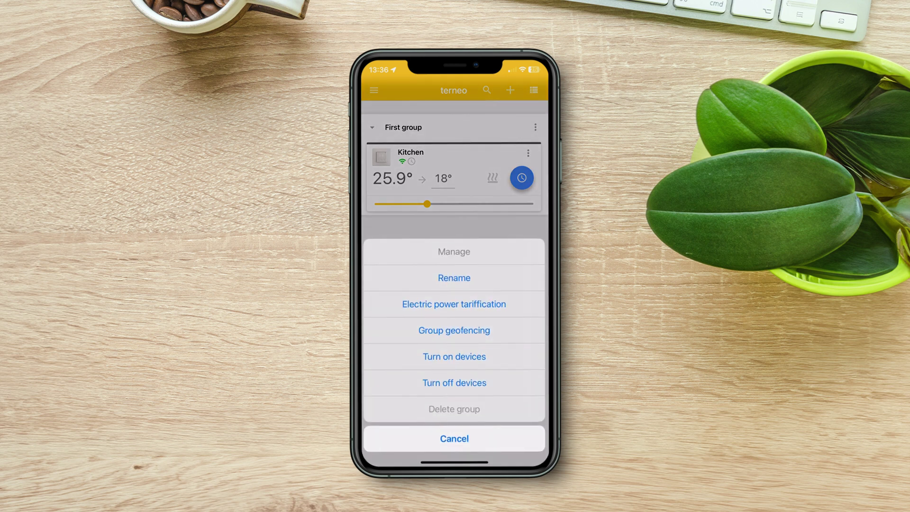
left_click(453, 303)
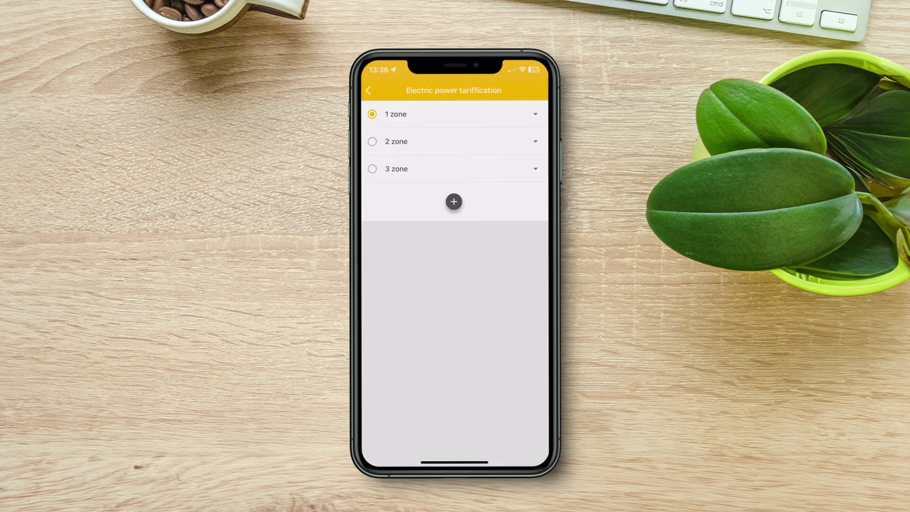
left_click(396, 114)
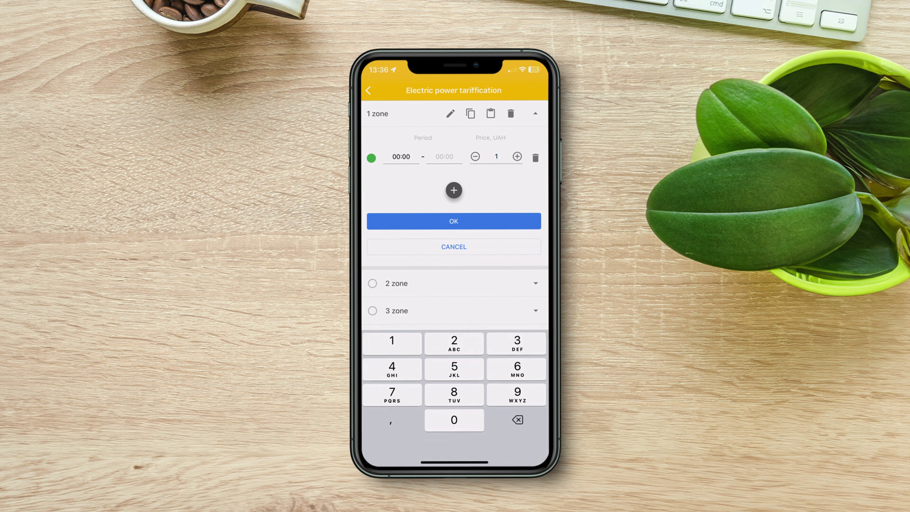
type("2,64")
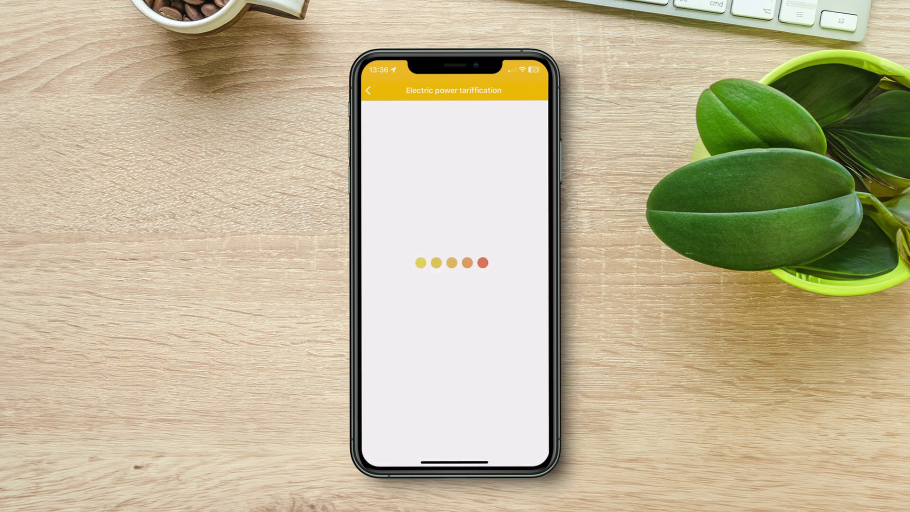
left_click(367, 90)
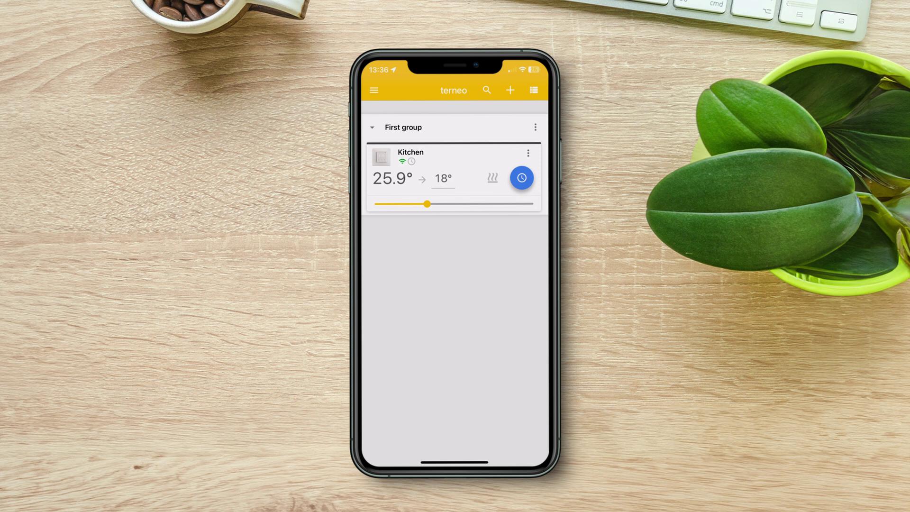
Step: Review Kitchen's Monday schedule periods (28°, 18°, 30°, 21°)
left_click(381, 156)
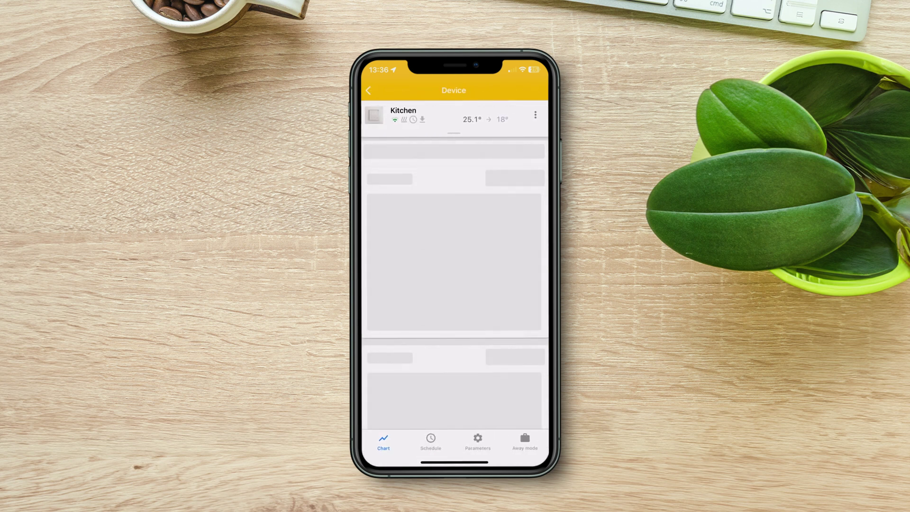
left_click(431, 441)
left_click(455, 178)
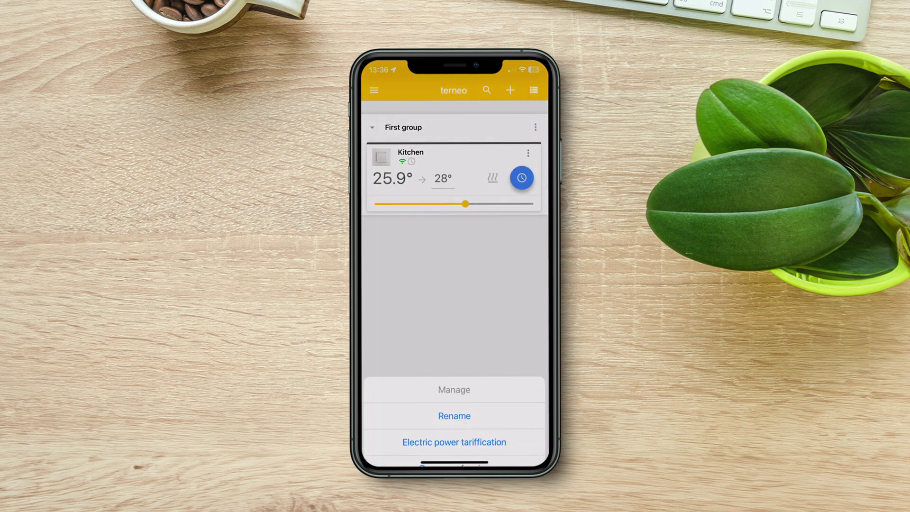
left_click(454, 330)
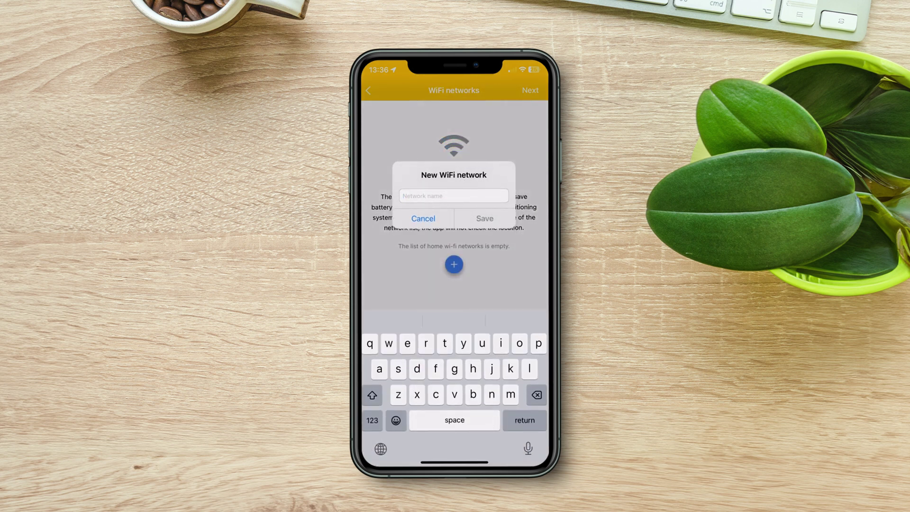
type("Home")
key("Return")
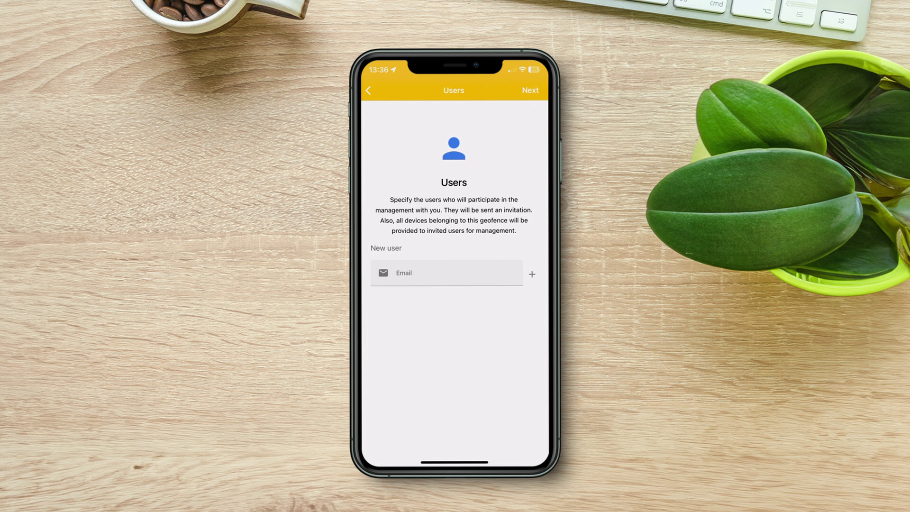
key("Return")
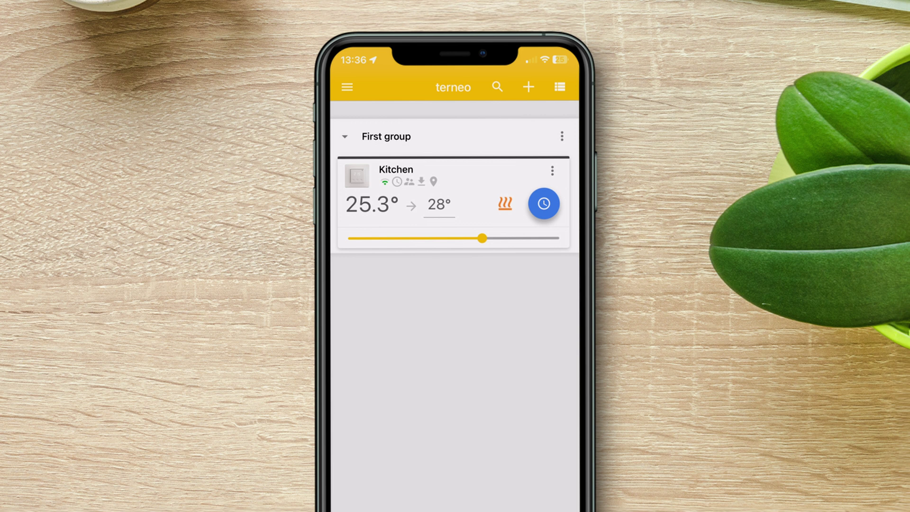
Step: Try Kitchen setpoints of 10° and 37° and manual mode, then restore schedule mode
left_click_drag(482, 238, 409, 238)
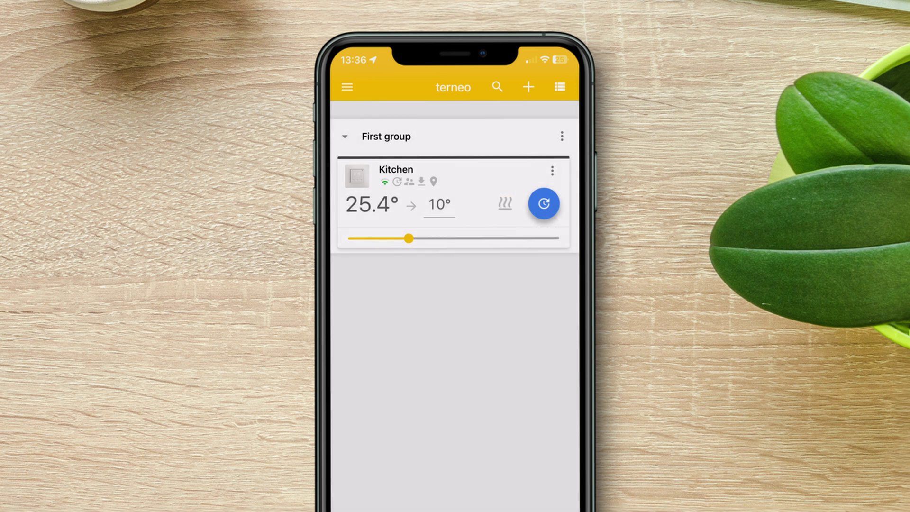
left_click_drag(409, 238, 520, 238)
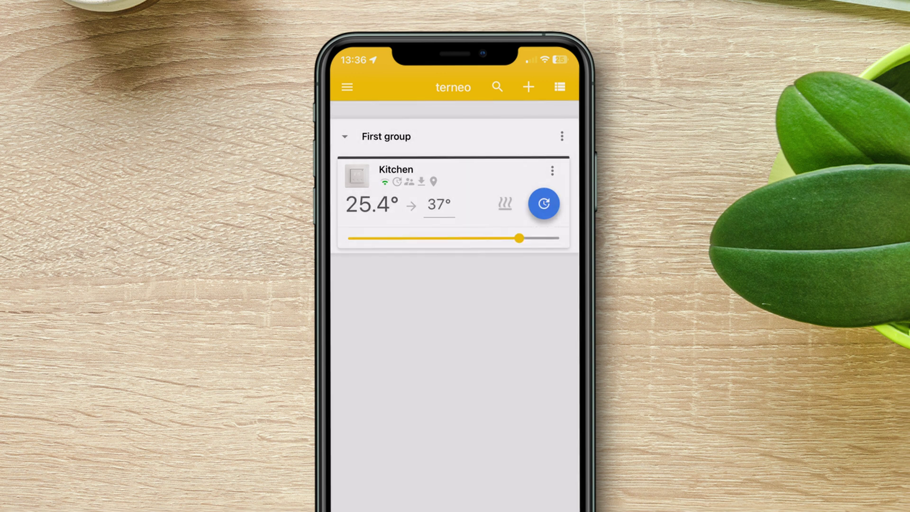
left_click(544, 204)
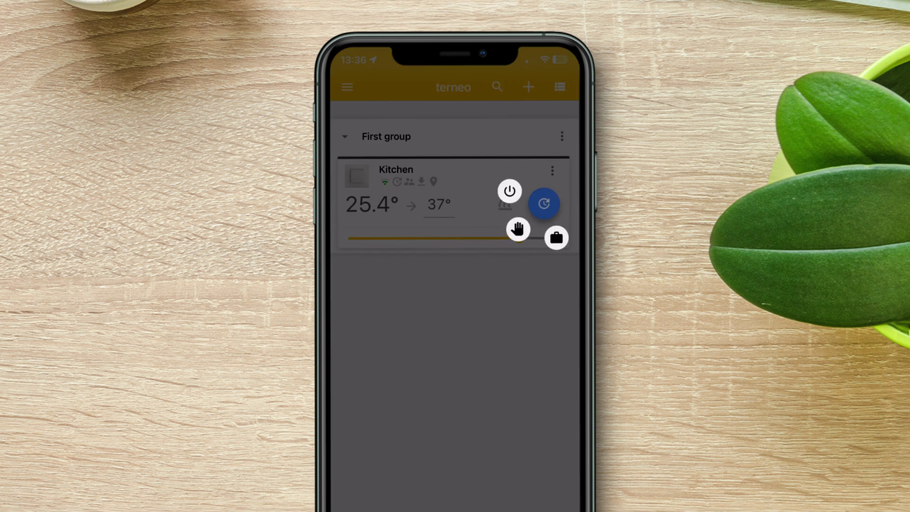
left_click(519, 228)
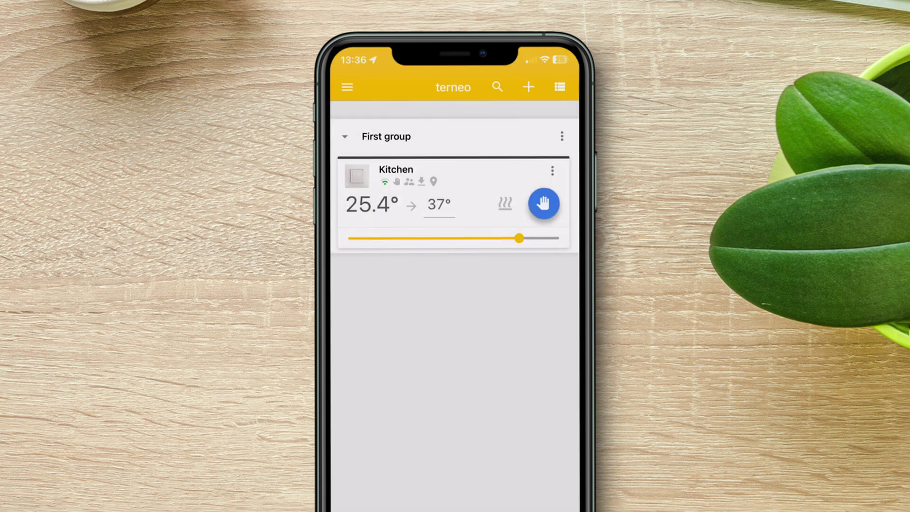
left_click(543, 204)
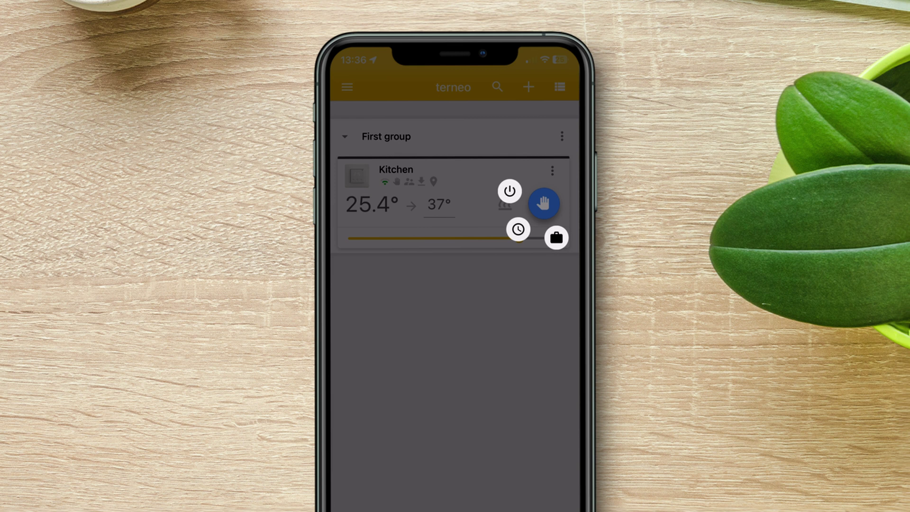
left_click(518, 229)
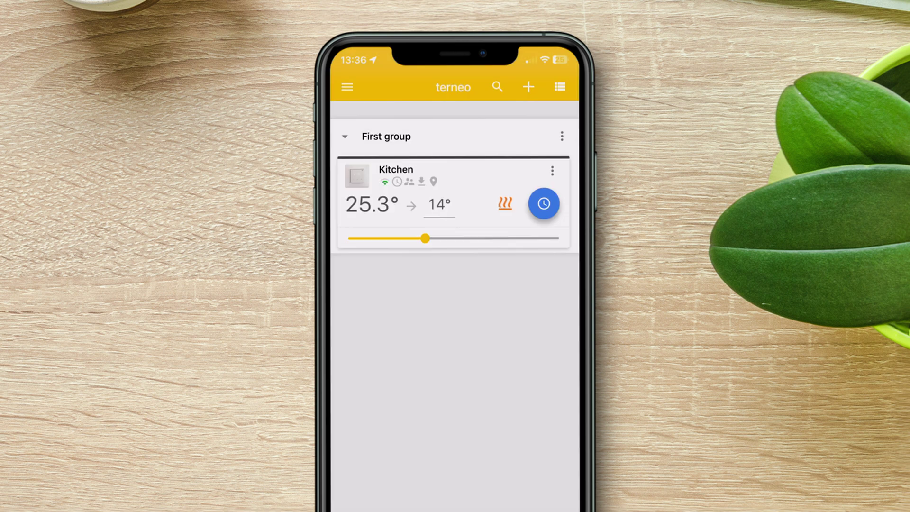
Step: Move the Kitchen setpoint up to 28°, then down to 7°
left_click_drag(426, 238, 482, 238)
left_click_drag(483, 238, 396, 238)
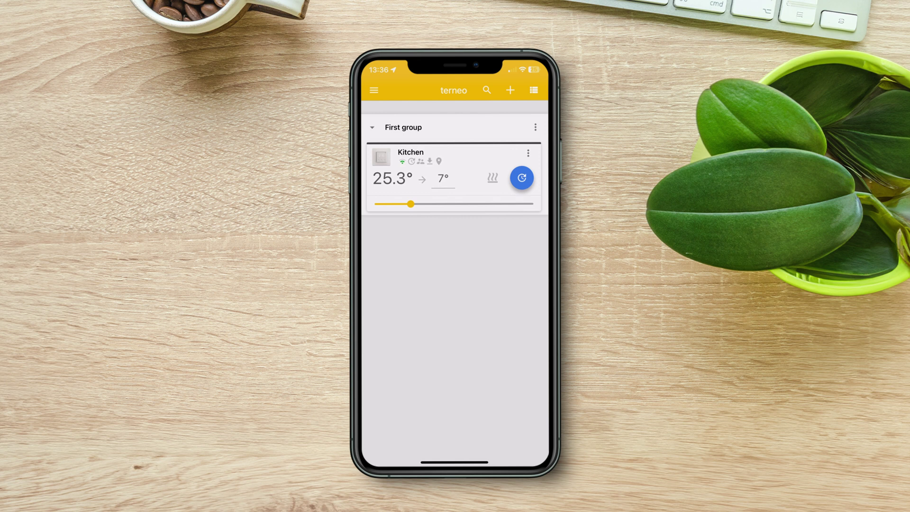
Step: Rename the thermostat group from 'First group' to 'Home'
left_click(528, 152)
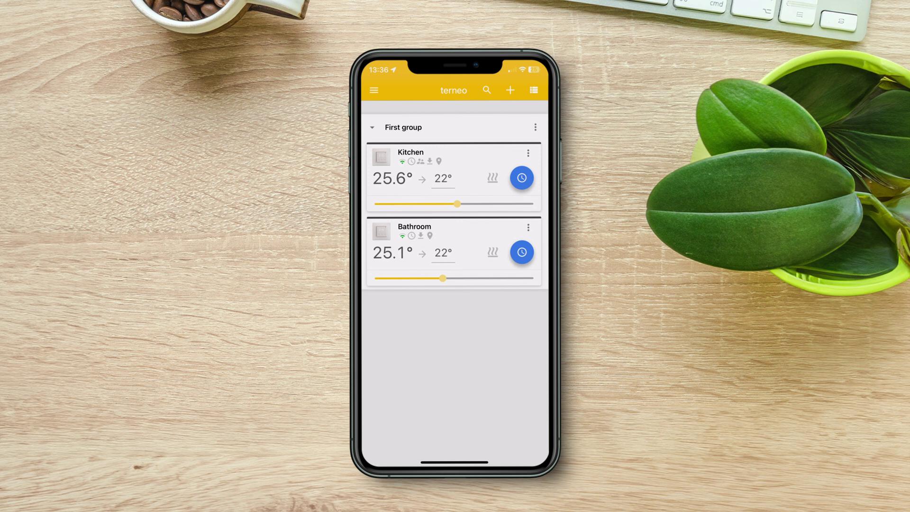
left_click(535, 127)
left_click(454, 280)
key("BackSpace")
key("BackSpace")
key("BackSpace")
key("BackSpace")
key("BackSpace")
key("BackSpace")
key("BackSpace")
key("BackSpace")
key("BackSpace")
key("BackSpace")
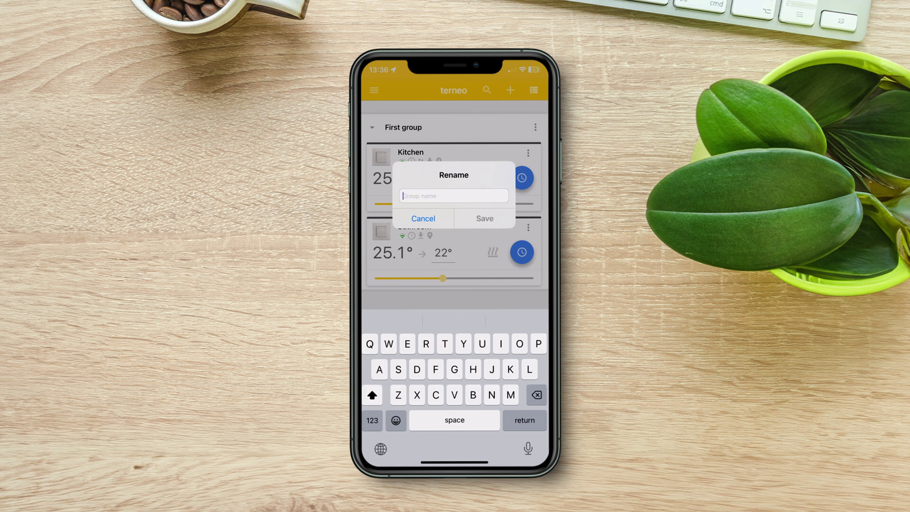
type("Home")
left_click(485, 218)
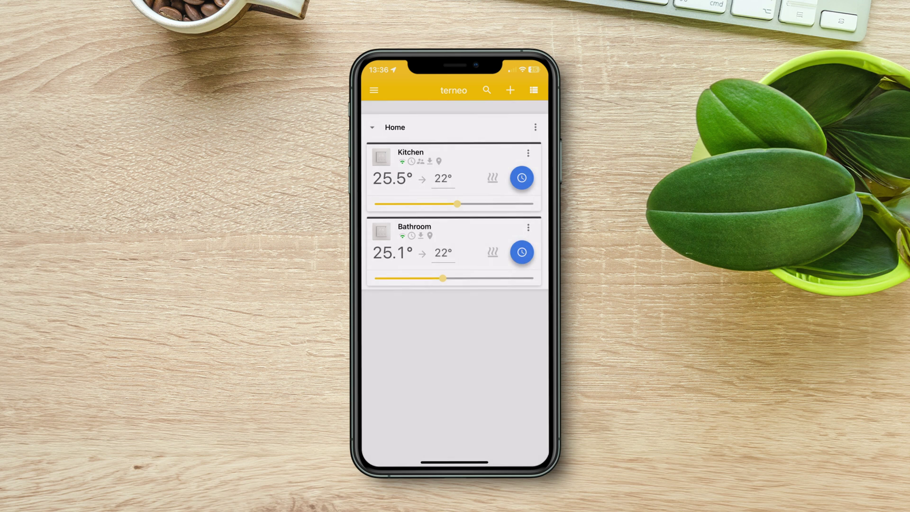
left_click(535, 127)
left_click(453, 251)
left_click(430, 441)
left_click(535, 127)
left_click(455, 382)
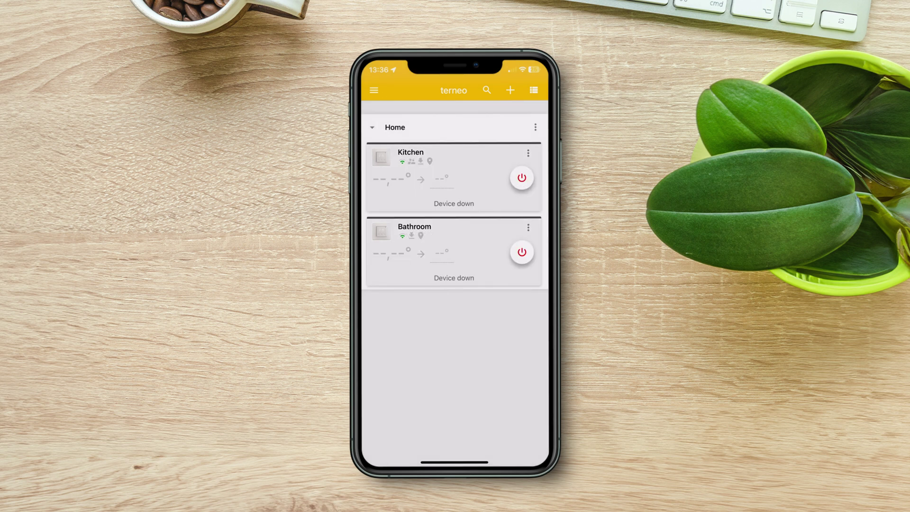
left_click(535, 127)
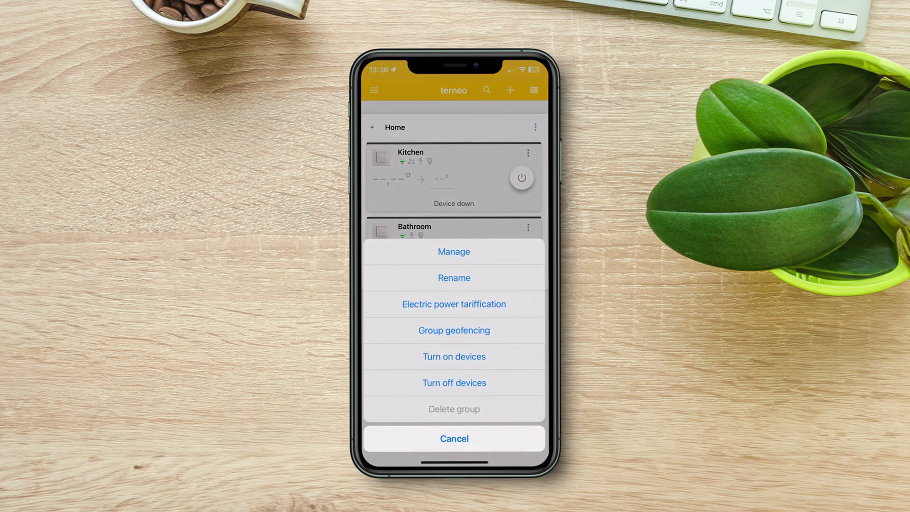
left_click(454, 356)
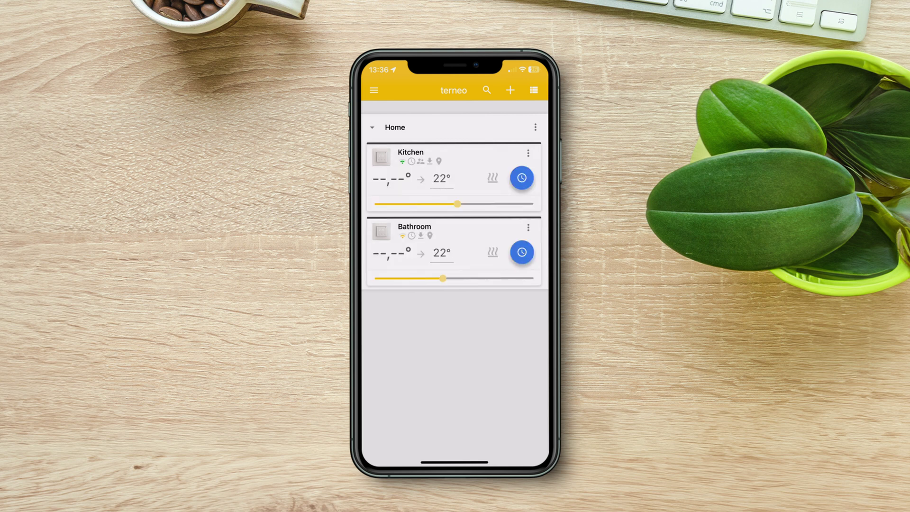